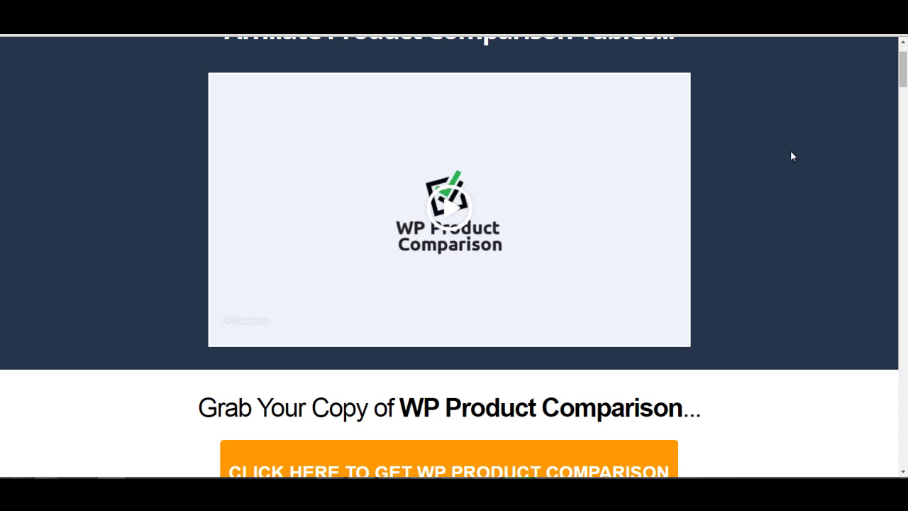
Scroll past the example comparison tables and feature list to the 'Here's How Easy It Is To Use' steps.
{"action": "left_click_drag", "start_coordinate": [903, 61], "coordinate": [904, 121]}
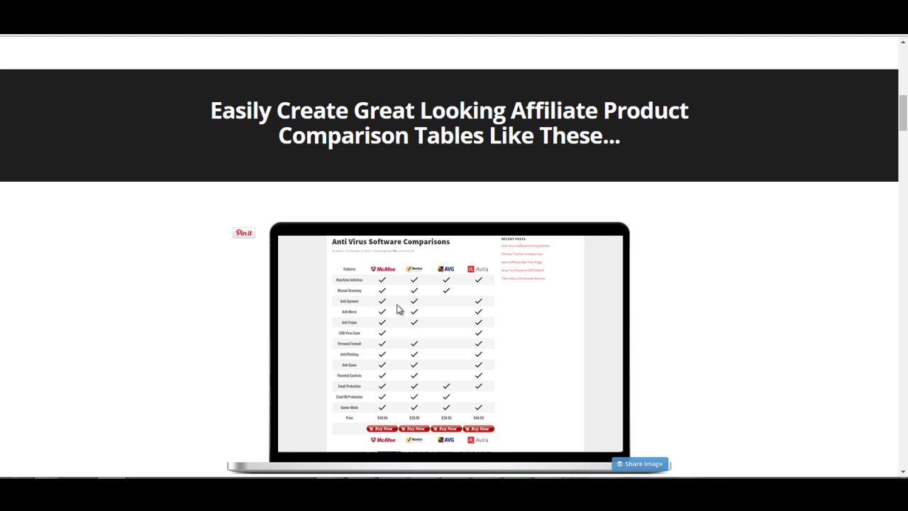
{"action": "mouse_move", "coordinate": [515, 355]}
{"action": "mouse_move", "coordinate": [904, 120]}
{"action": "left_mouse_down"}
{"action": "mouse_move", "coordinate": [905, 146]}
{"action": "mouse_move", "coordinate": [905, 137]}
{"action": "left_mouse_up"}
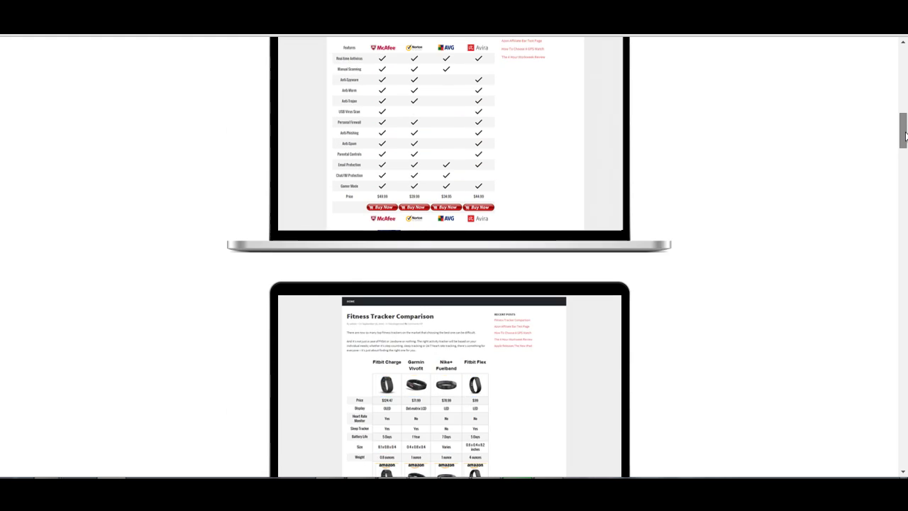
{"action": "scroll", "coordinate": [460, 298], "scroll_direction": "down", "scroll_amount": 1}
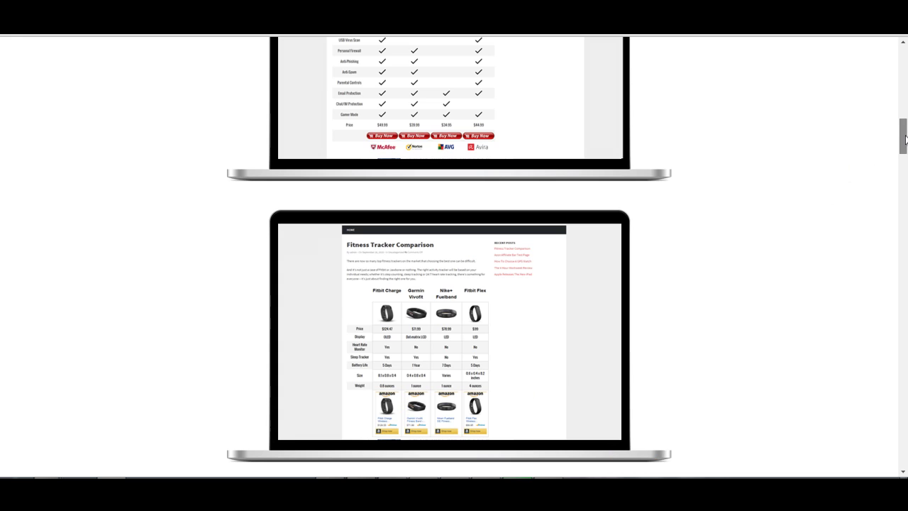
{"action": "left_click_drag", "start_coordinate": [905, 143], "coordinate": [905, 175]}
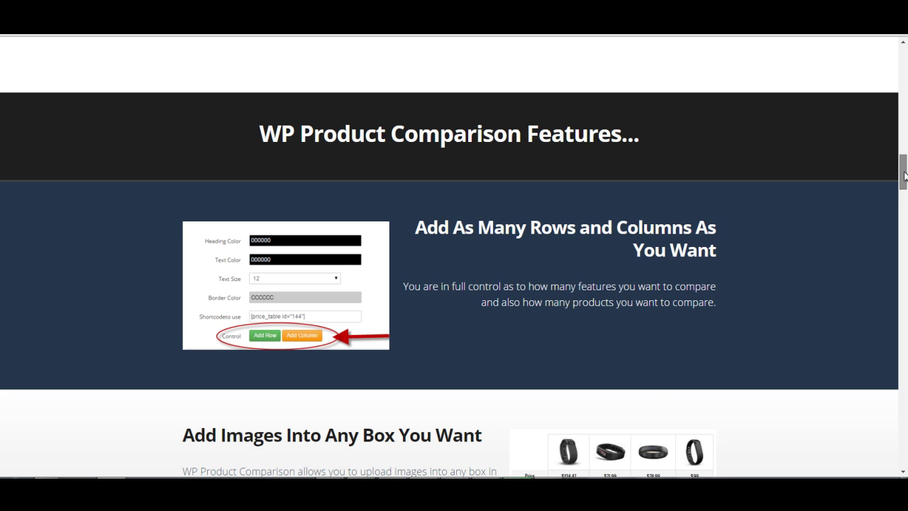
{"action": "left_click_drag", "start_coordinate": [905, 175], "coordinate": [896, 190]}
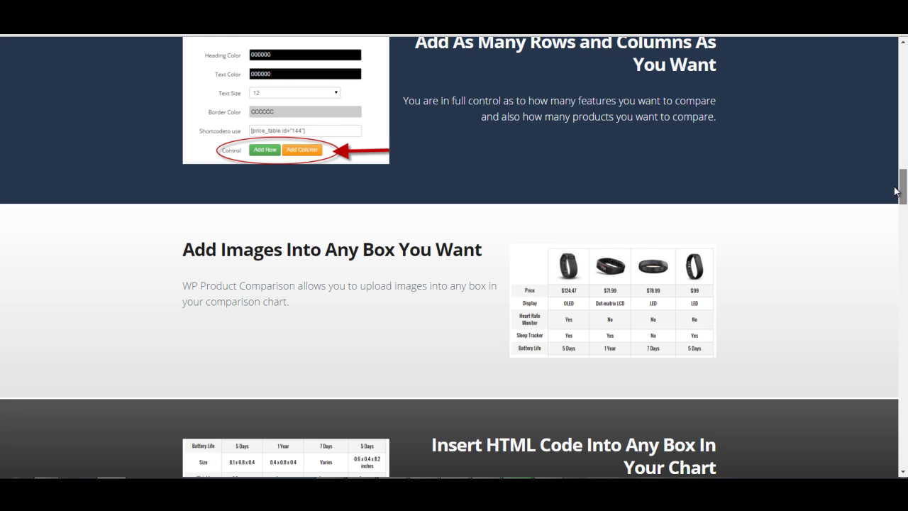
{"action": "left_click_drag", "start_coordinate": [896, 191], "coordinate": [893, 208]}
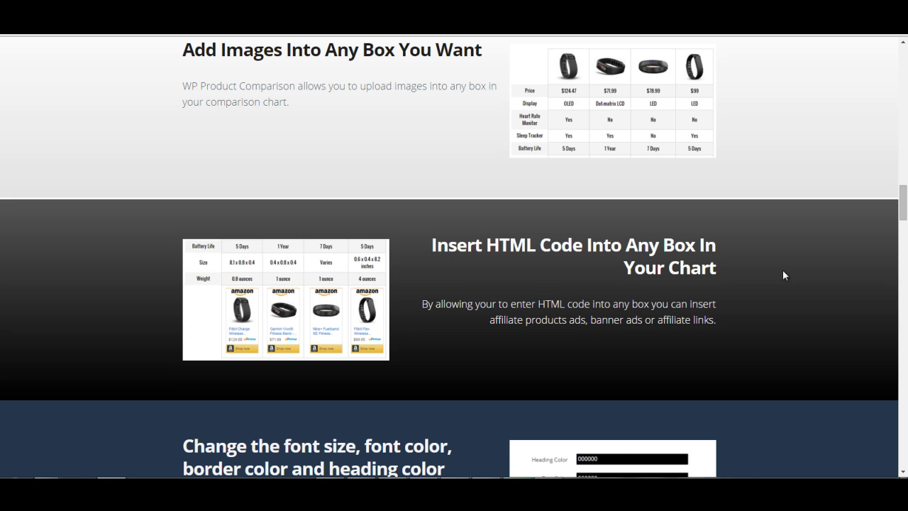
{"action": "left_click_drag", "start_coordinate": [903, 229], "coordinate": [904, 247]}
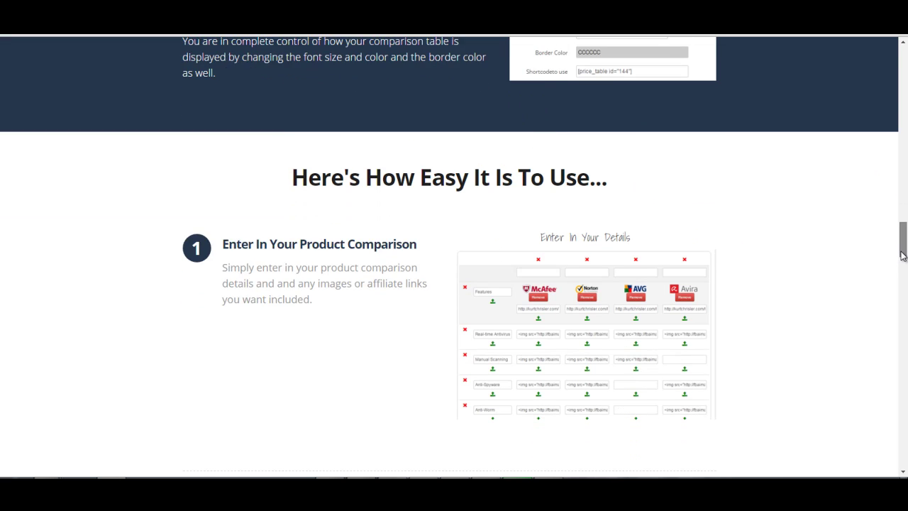
Scroll through the how-to steps, then go to the WP Product Comparison member-area lesson.
{"action": "left_click_drag", "start_coordinate": [904, 247], "coordinate": [873, 261]}
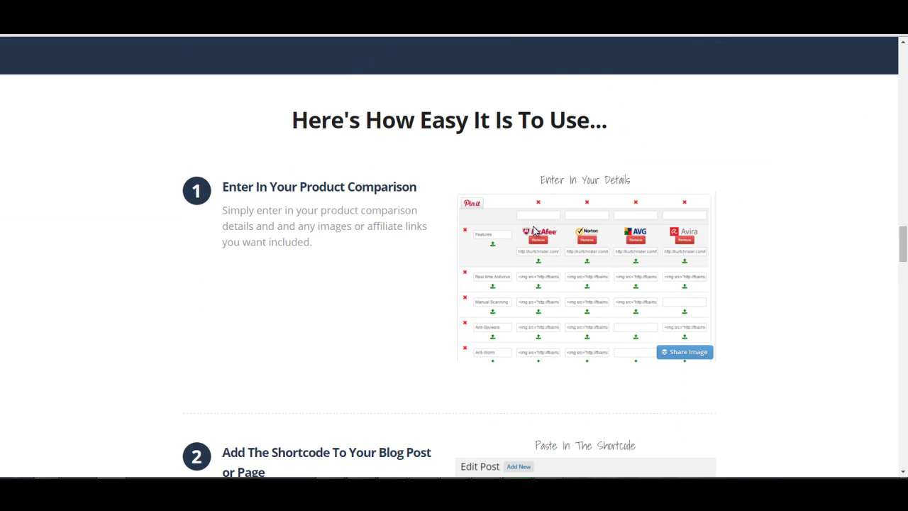
{"action": "left_click_drag", "start_coordinate": [904, 244], "coordinate": [904, 334]}
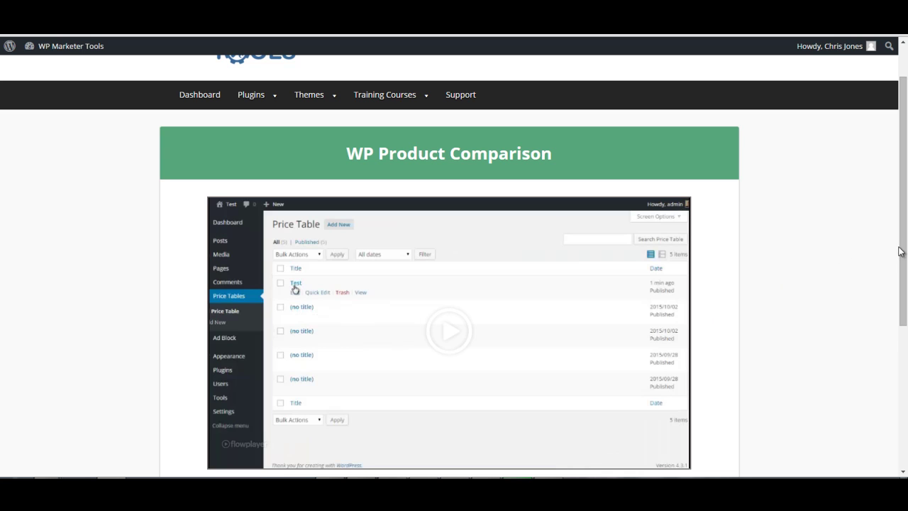
Scroll the lesson page to Lesson Downloads, then show the Best Portable Ice Machines comparison.
{"action": "left_click_drag", "start_coordinate": [902, 252], "coordinate": [902, 327]}
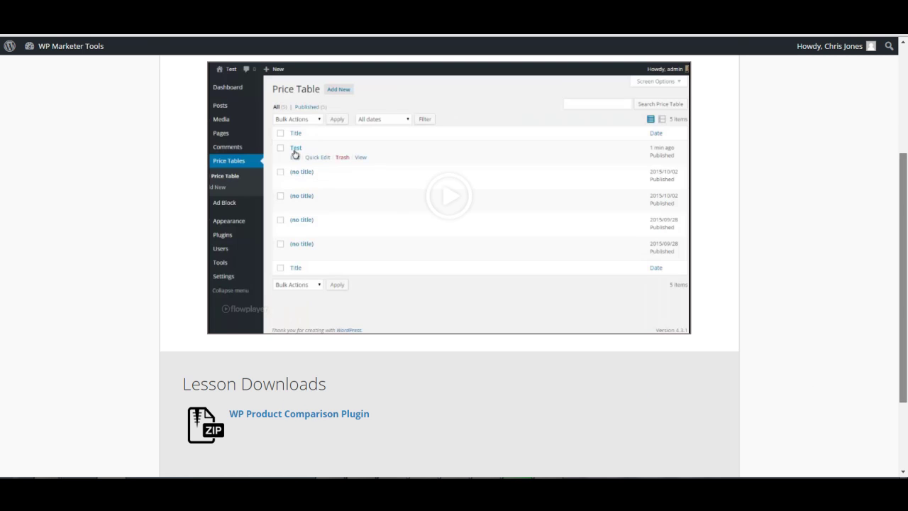
{"action": "left_click_drag", "start_coordinate": [904, 334], "coordinate": [905, 291]}
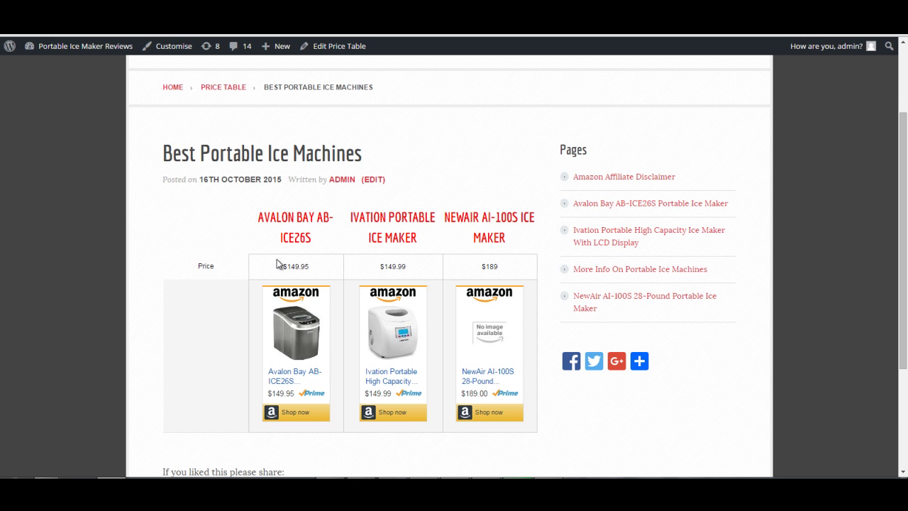
Highlight the first ice maker's $149.95 price, then go to the admin Pages list.
{"action": "left_click_drag", "start_coordinate": [283, 267], "coordinate": [319, 265]}
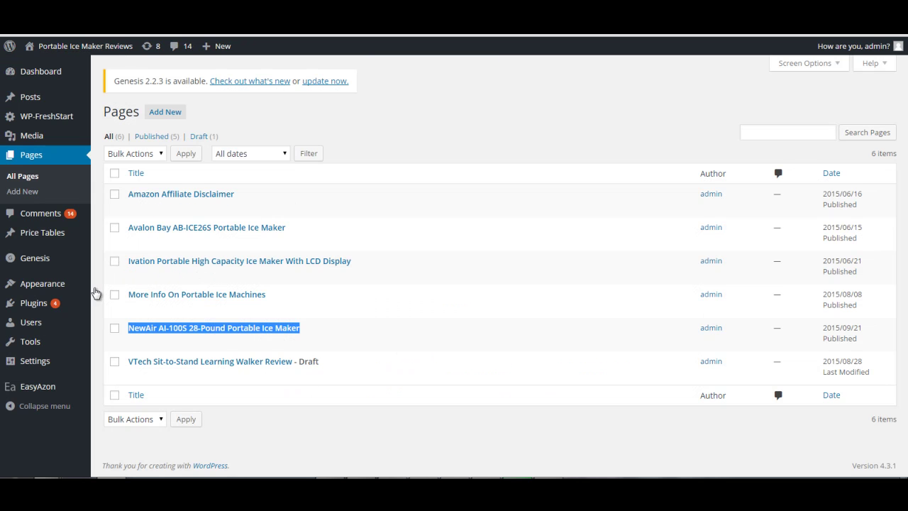
{"action": "mouse_move", "coordinate": [43, 233]}
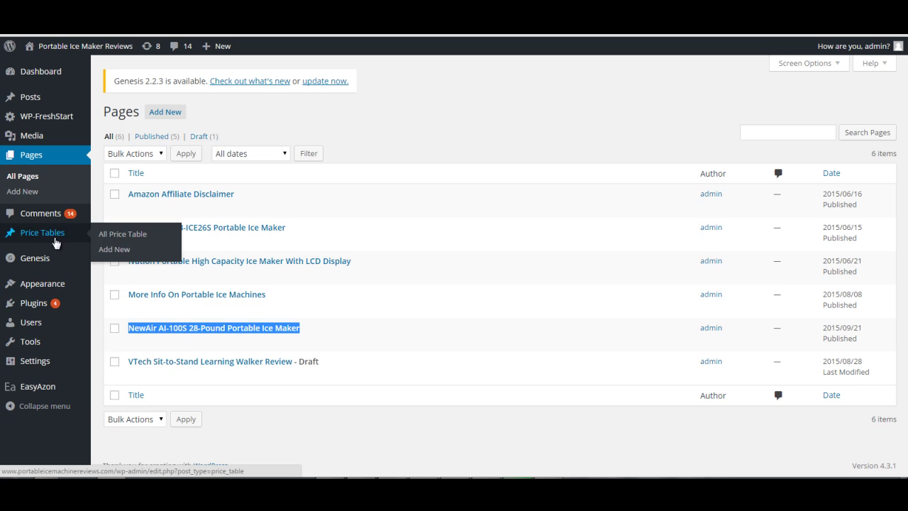
Edit the Best Portable Ice Machines price table from Price Tables and scroll to Table Settings.
{"action": "left_click", "coordinate": [129, 240]}
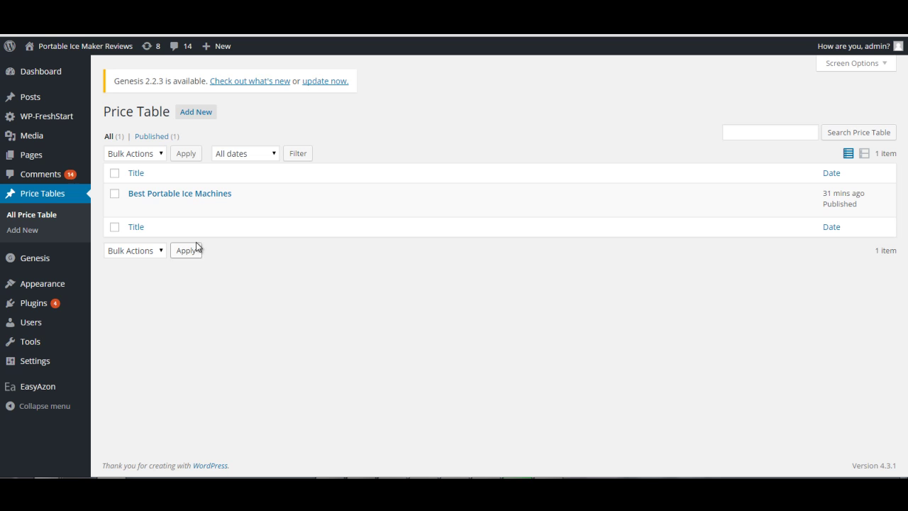
{"action": "mouse_move", "coordinate": [181, 200]}
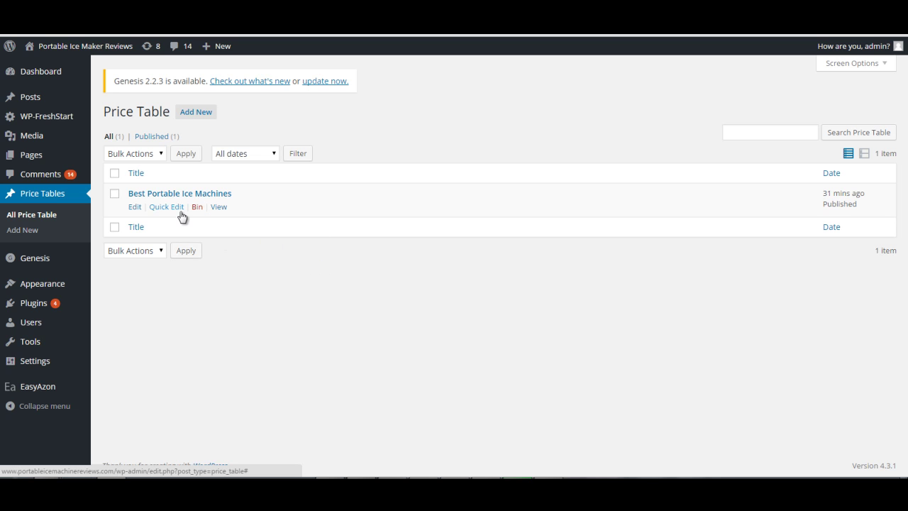
{"action": "left_click", "coordinate": [134, 207]}
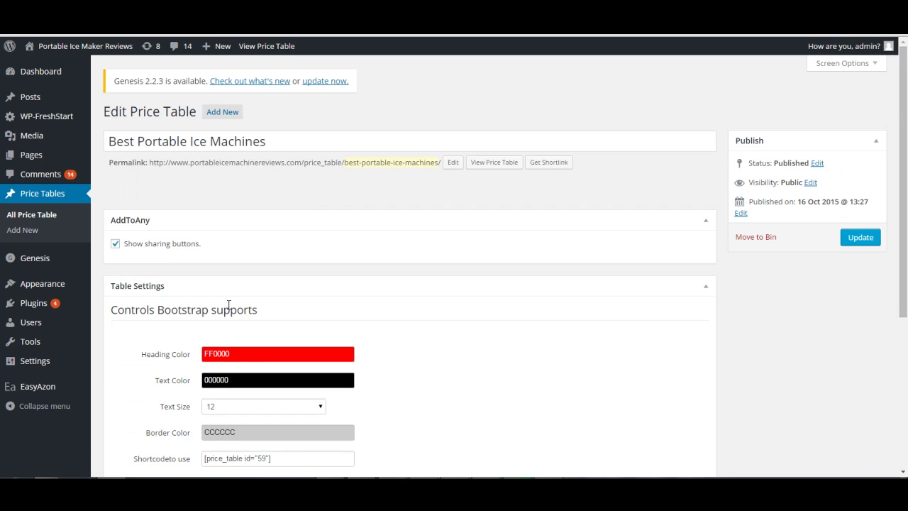
{"action": "scroll", "coordinate": [361, 304], "scroll_direction": "down", "scroll_amount": 2}
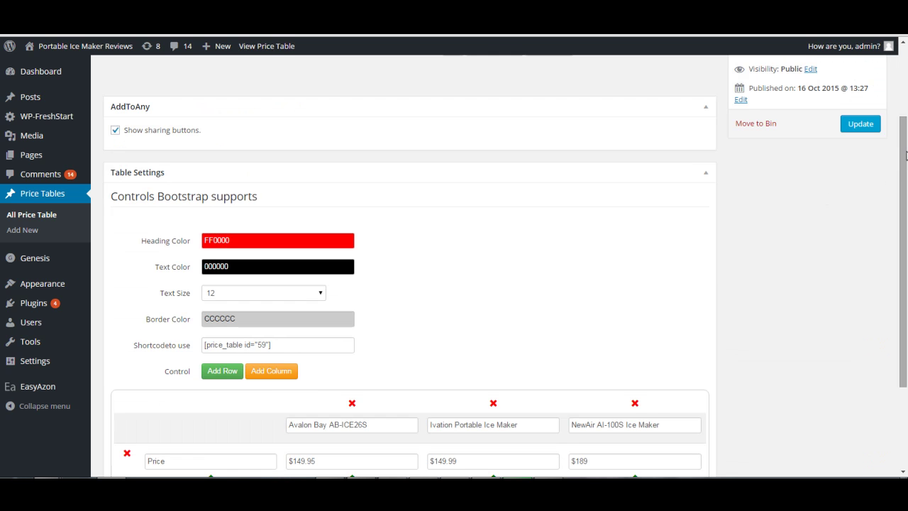
{"action": "scroll", "coordinate": [525, 231], "scroll_direction": "down", "scroll_amount": 1}
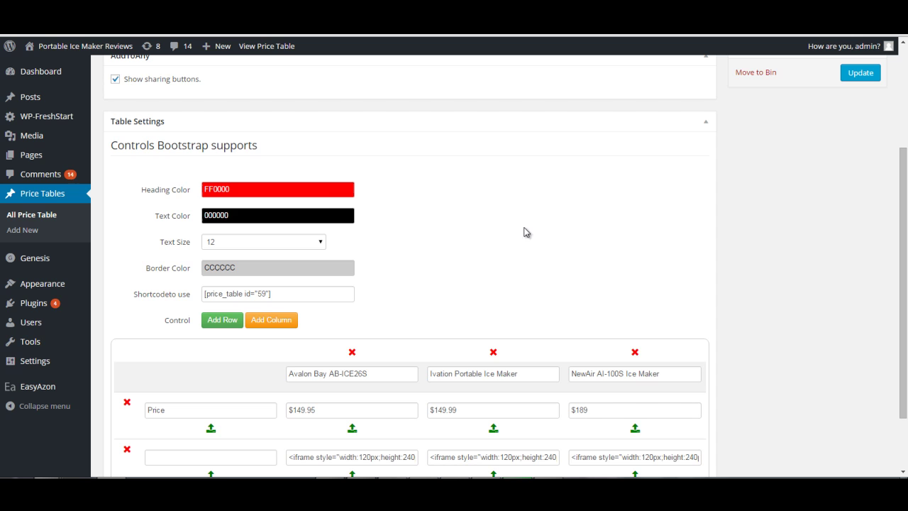
Set heading colour to blue 5996FF and text size 14, then review the shortcode [price_table id="59"].
{"action": "left_click", "coordinate": [320, 190]}
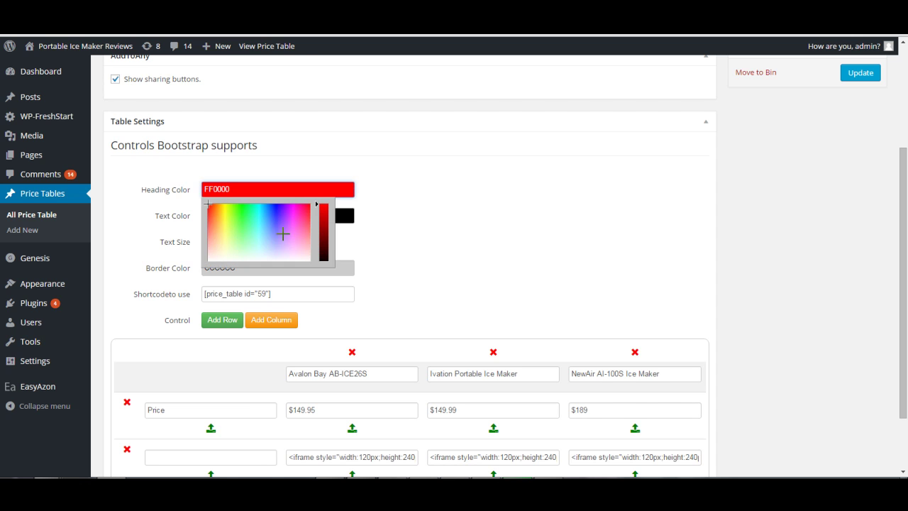
{"action": "left_click_drag", "start_coordinate": [254, 238], "coordinate": [270, 223]}
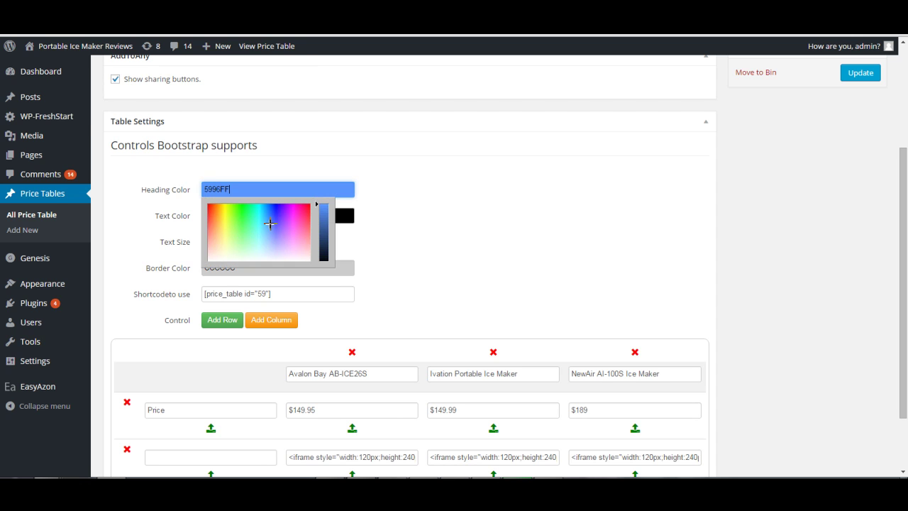
{"action": "left_click", "coordinate": [451, 218]}
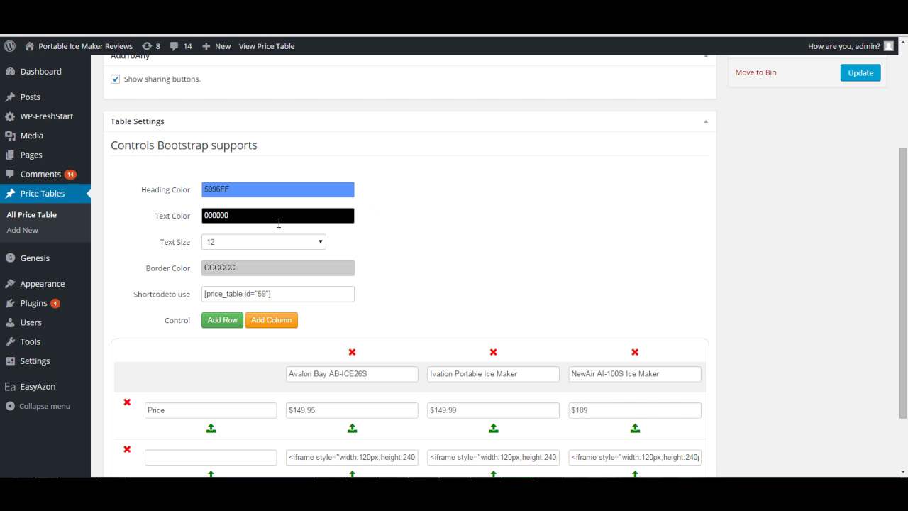
{"action": "left_click", "coordinate": [319, 242]}
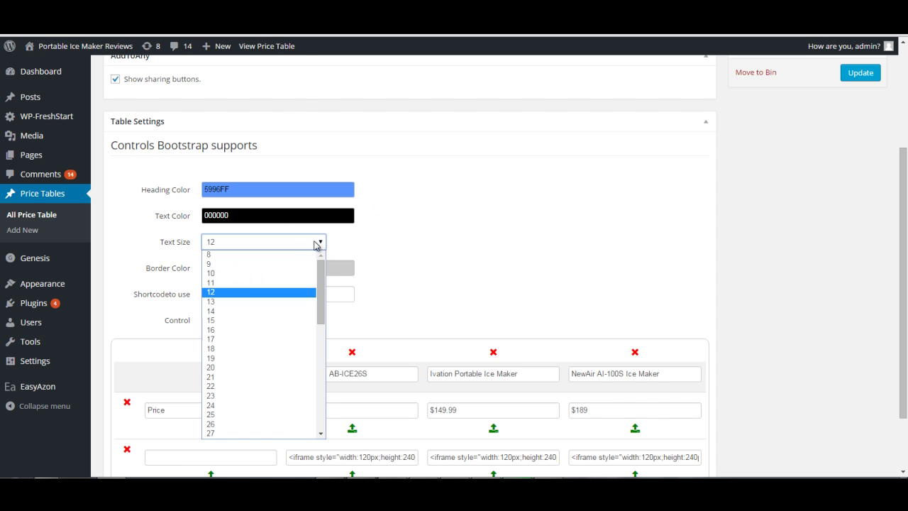
{"action": "left_click", "coordinate": [237, 312]}
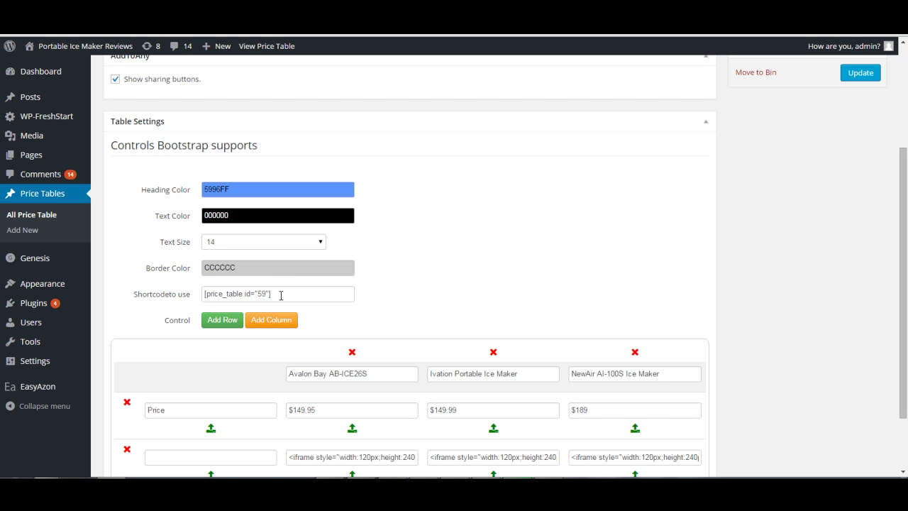
{"action": "left_click_drag", "start_coordinate": [280, 293], "coordinate": [178, 299]}
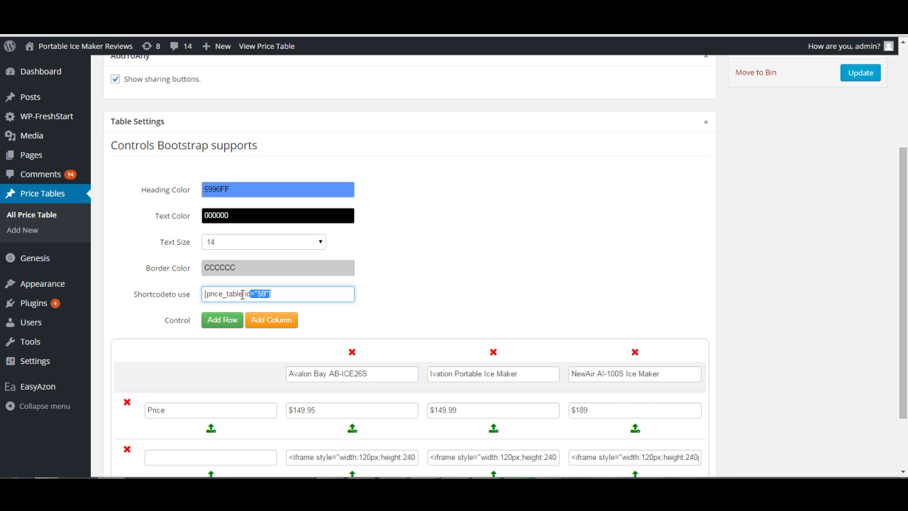
{"action": "left_click", "coordinate": [465, 245]}
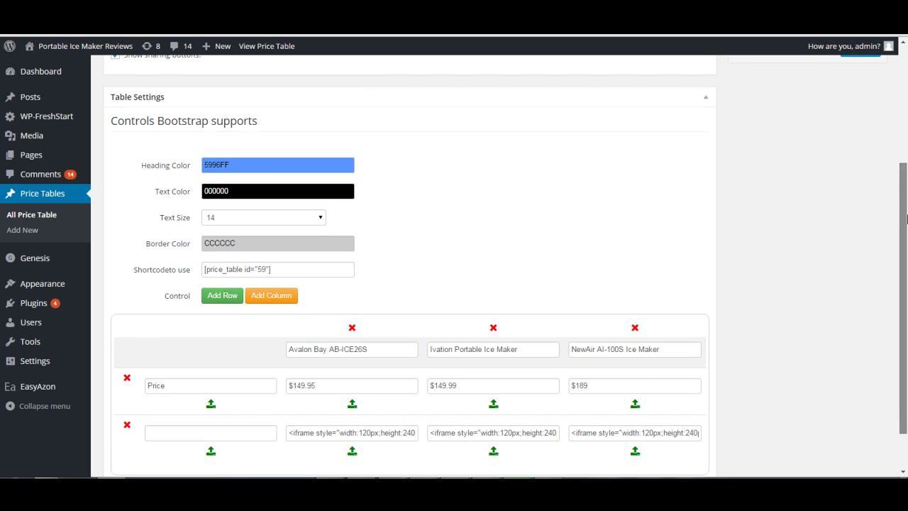
Update the Best Portable Ice Machines table and view it on the live site.
{"action": "left_click_drag", "start_coordinate": [903, 229], "coordinate": [904, 278]}
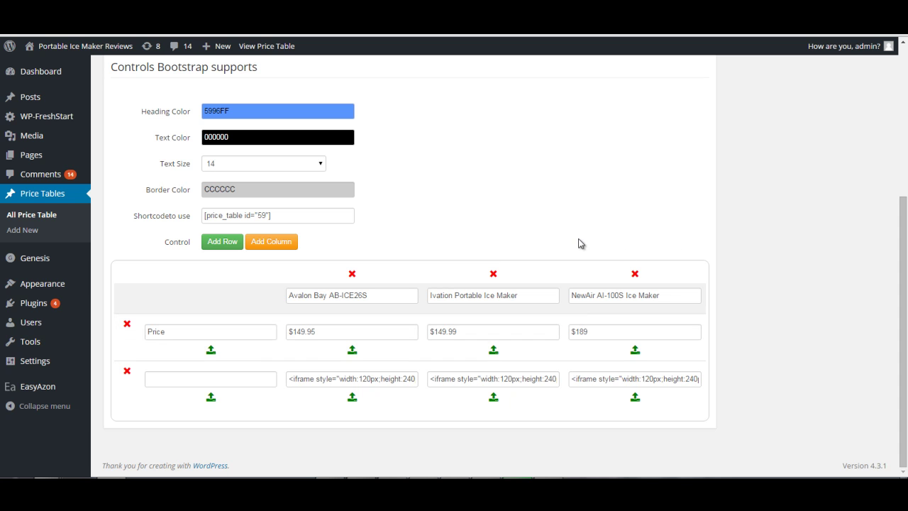
{"action": "scroll", "coordinate": [876, 262], "scroll_direction": "up", "scroll_amount": 3}
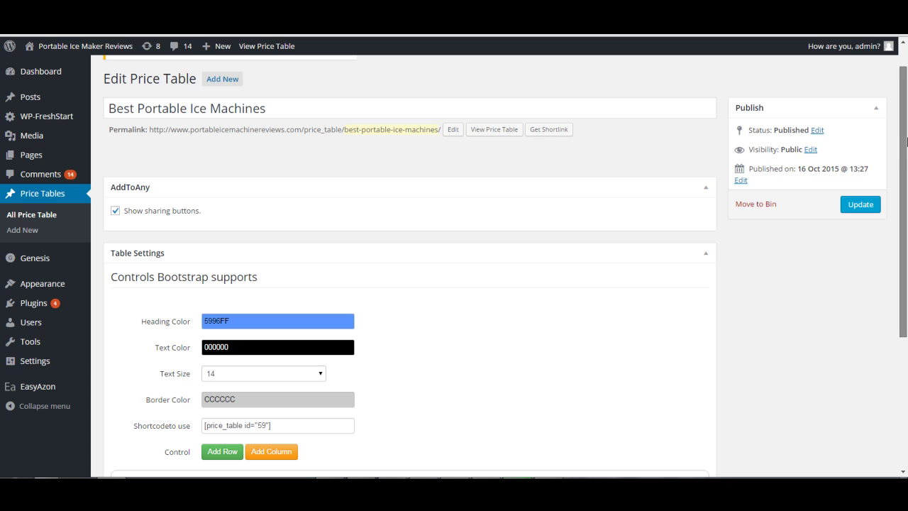
{"action": "left_click", "coordinate": [863, 204]}
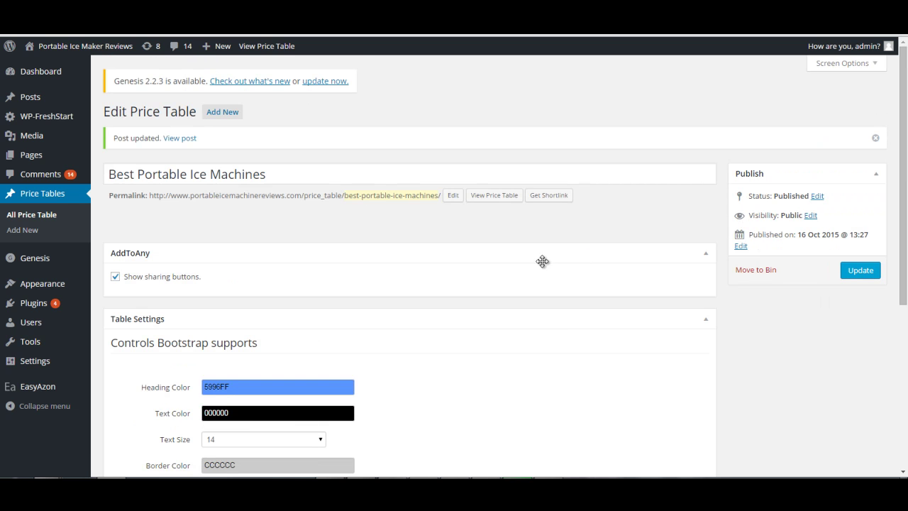
{"action": "left_click", "coordinate": [499, 203]}
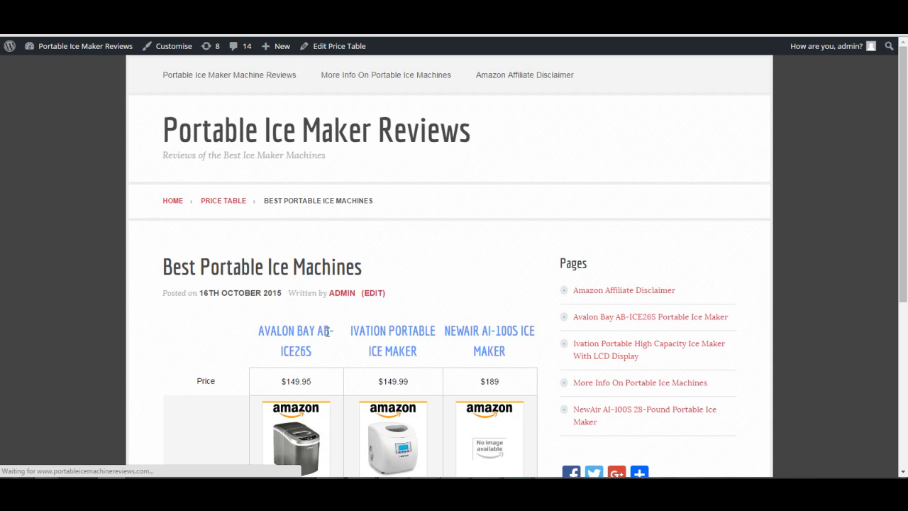
{"action": "scroll", "coordinate": [434, 353], "scroll_direction": "down", "scroll_amount": 3}
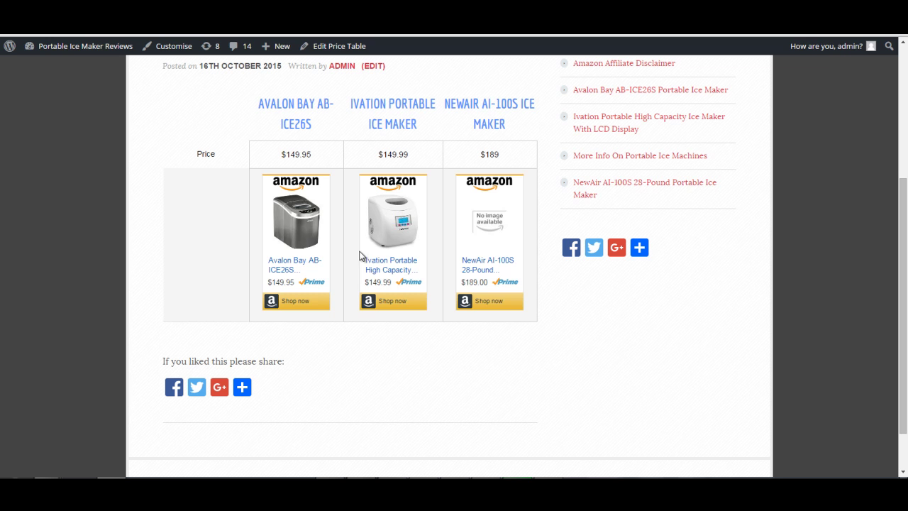